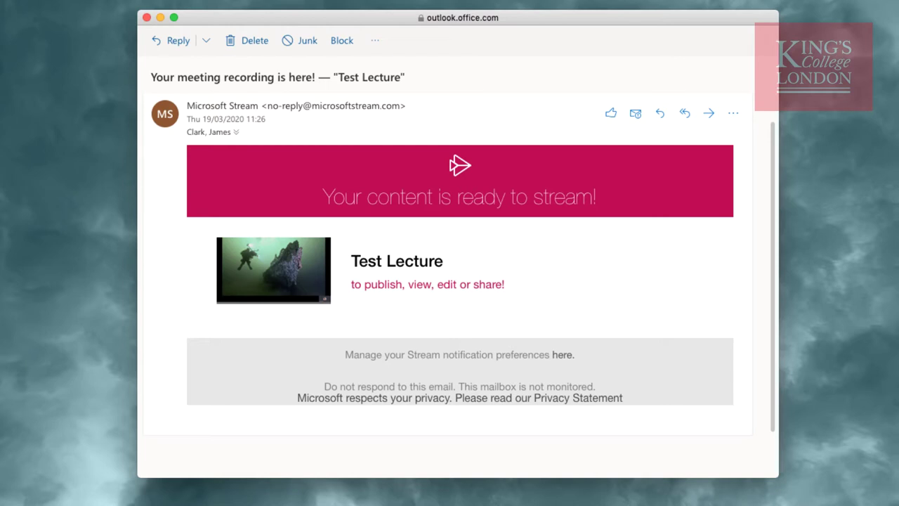
Open the Test Lecture recording in Stream, play it muted and pause at 0:21
{"action": "left_click", "coordinate": [384, 290]}
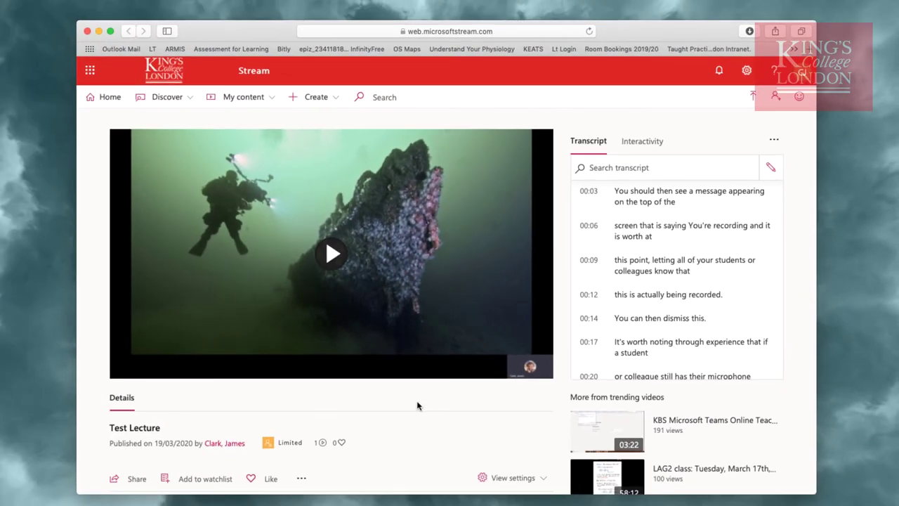
{"action": "left_click", "coordinate": [339, 262]}
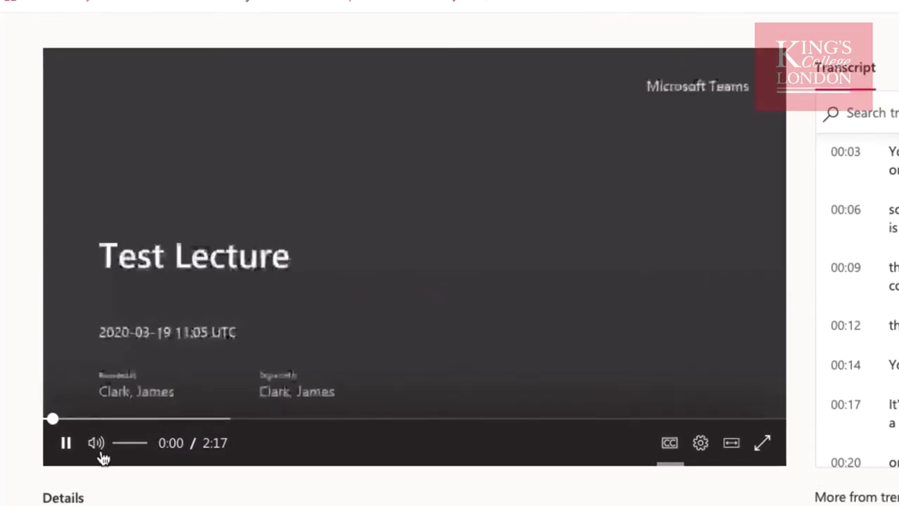
{"action": "mouse_move", "coordinate": [139, 373]}
{"action": "left_click", "coordinate": [96, 445]}
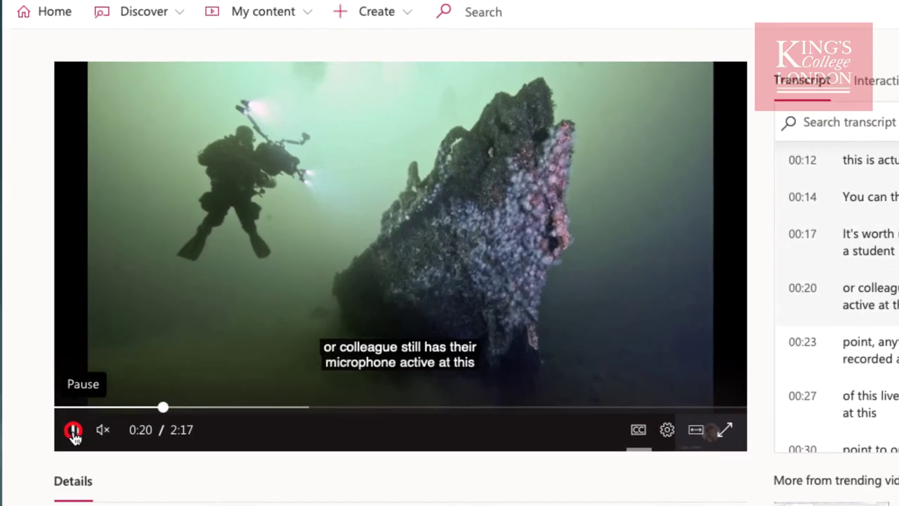
{"action": "left_click", "coordinate": [73, 430]}
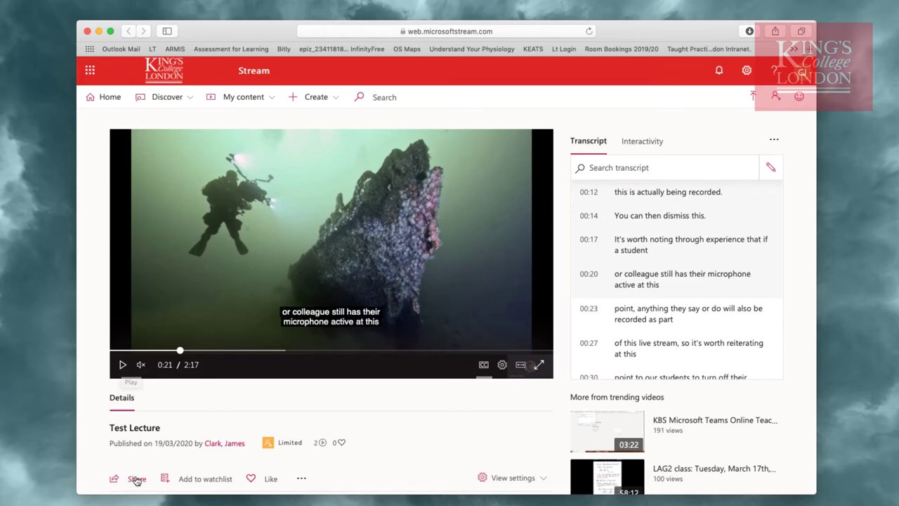
{"action": "scroll", "coordinate": [133, 482], "scroll_direction": "down", "scroll_amount": 2}
{"action": "scroll", "coordinate": [134, 482], "scroll_direction": "down", "scroll_amount": 1}
{"action": "left_click", "coordinate": [132, 374]}
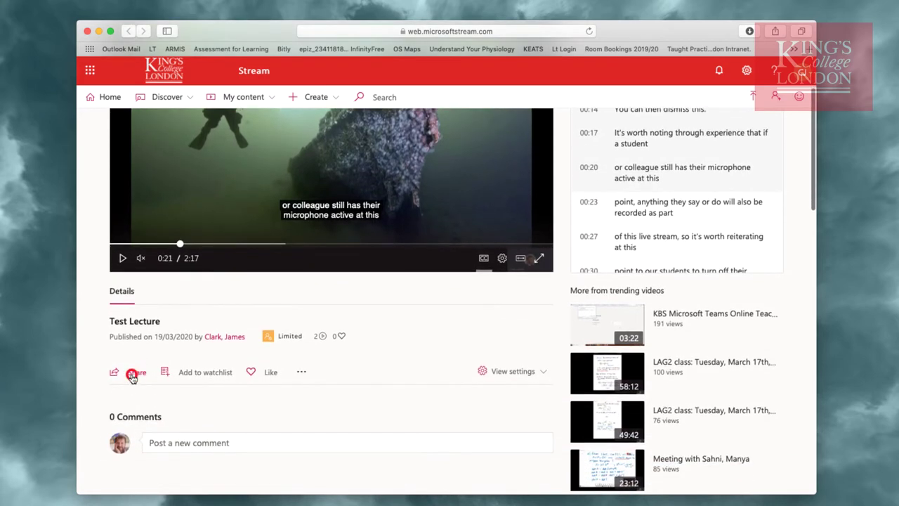
{"action": "left_click", "coordinate": [282, 91]}
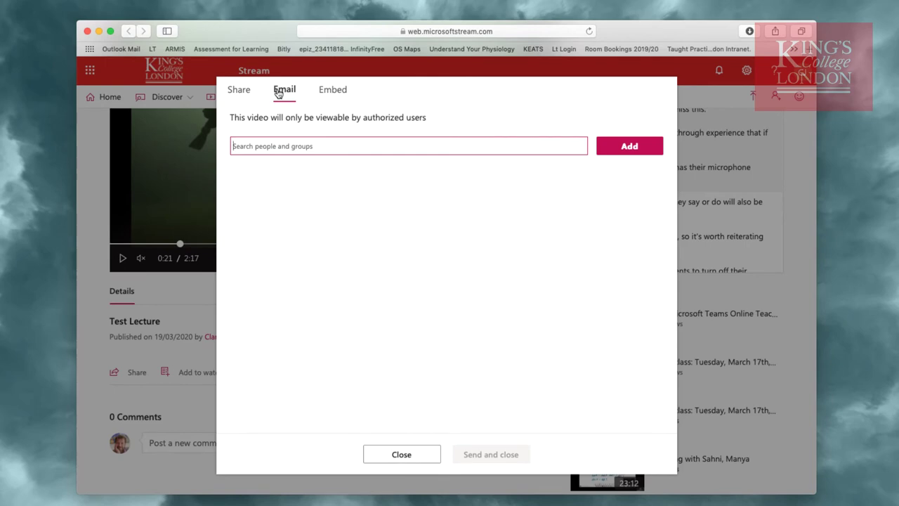
{"action": "left_click", "coordinate": [392, 454]}
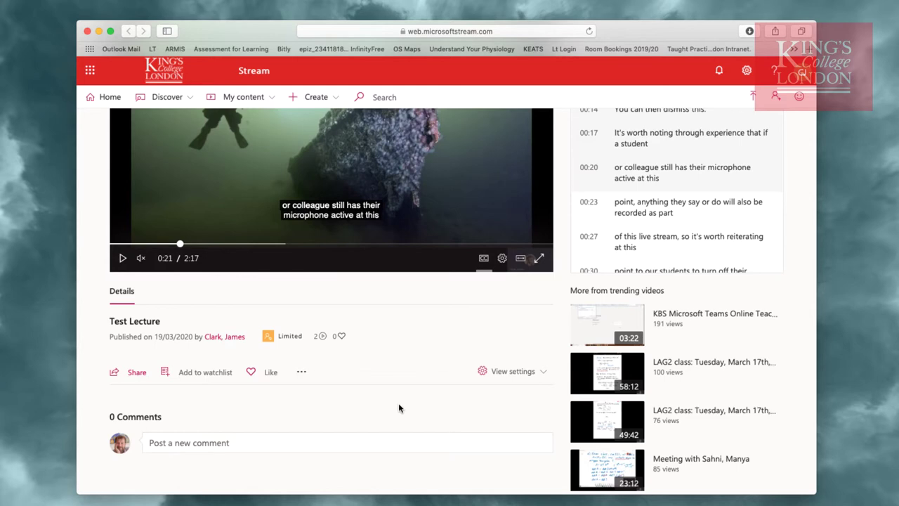
Download the Test Lecture video from Stream via More actions > Download video
{"action": "scroll", "coordinate": [398, 352], "scroll_direction": "up", "scroll_amount": 2}
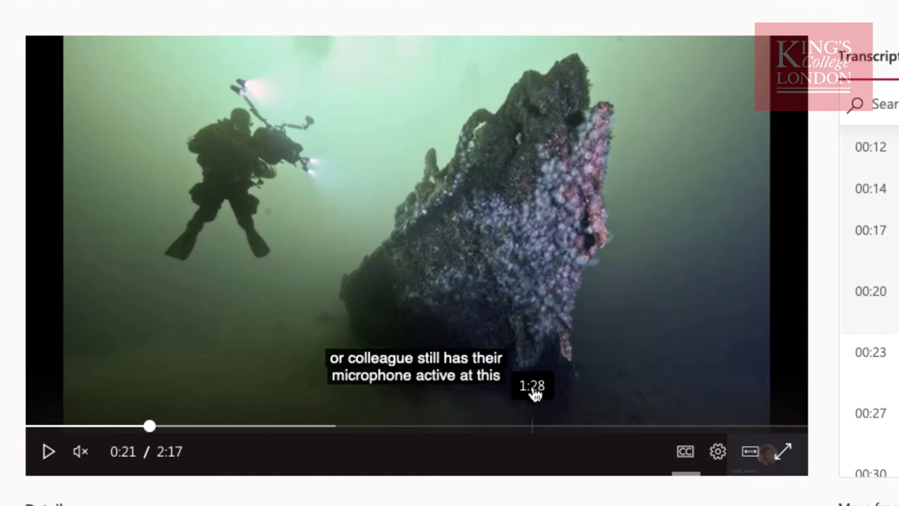
{"action": "scroll", "coordinate": [534, 393], "scroll_direction": "down", "scroll_amount": 3}
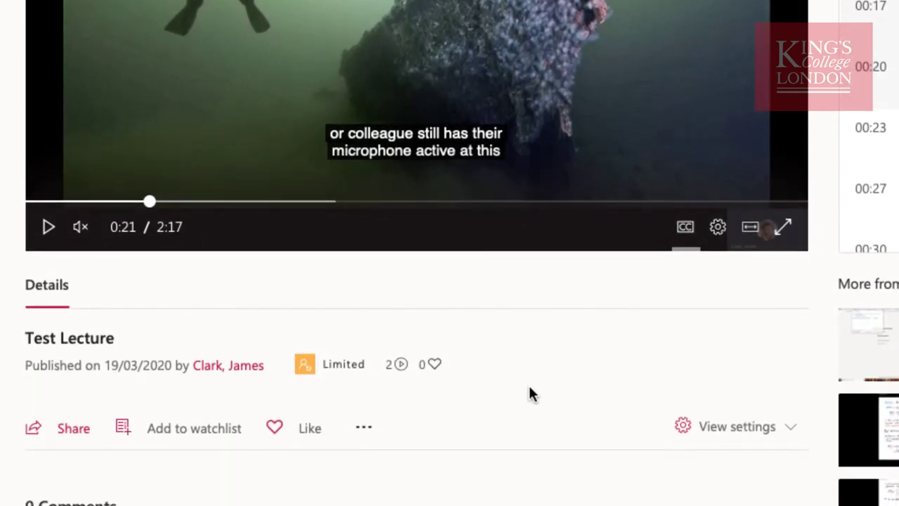
{"action": "left_click", "coordinate": [364, 430]}
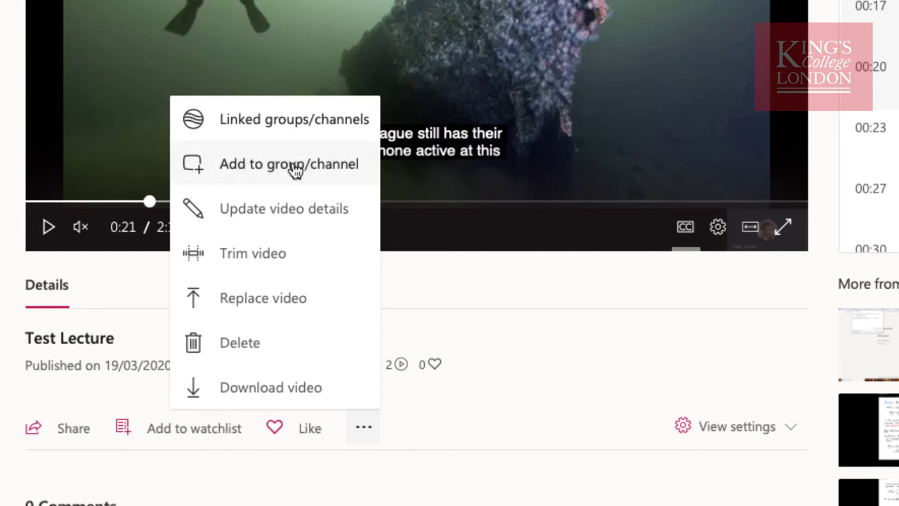
{"action": "left_click", "coordinate": [306, 386]}
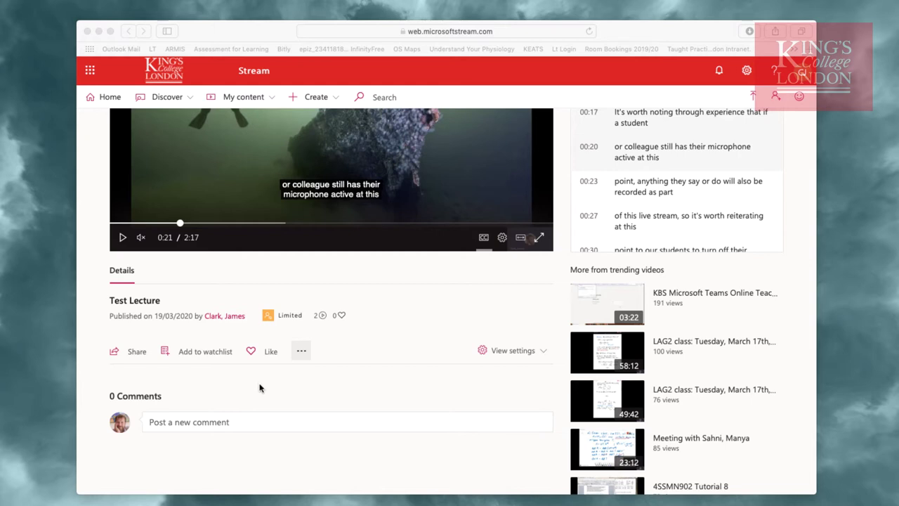
Close the Stream and Outlook browser windows
{"action": "left_click", "coordinate": [87, 31]}
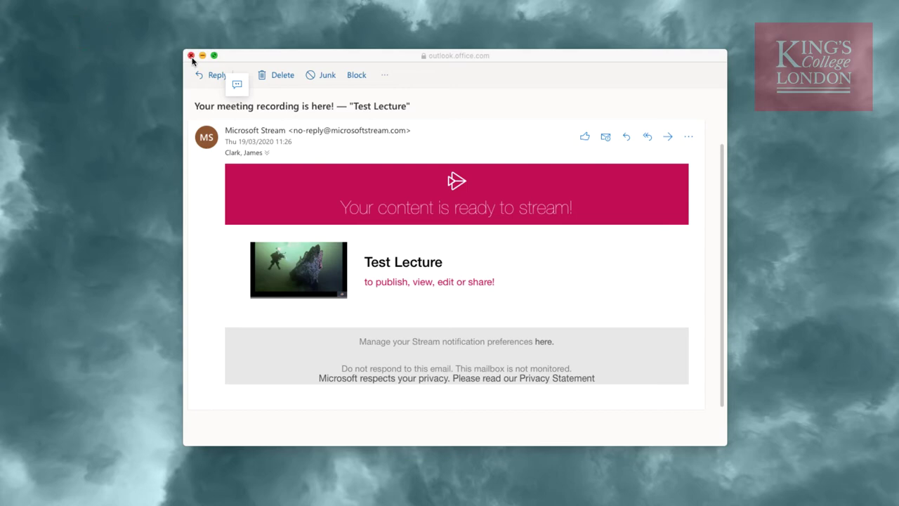
{"action": "left_click", "coordinate": [194, 55]}
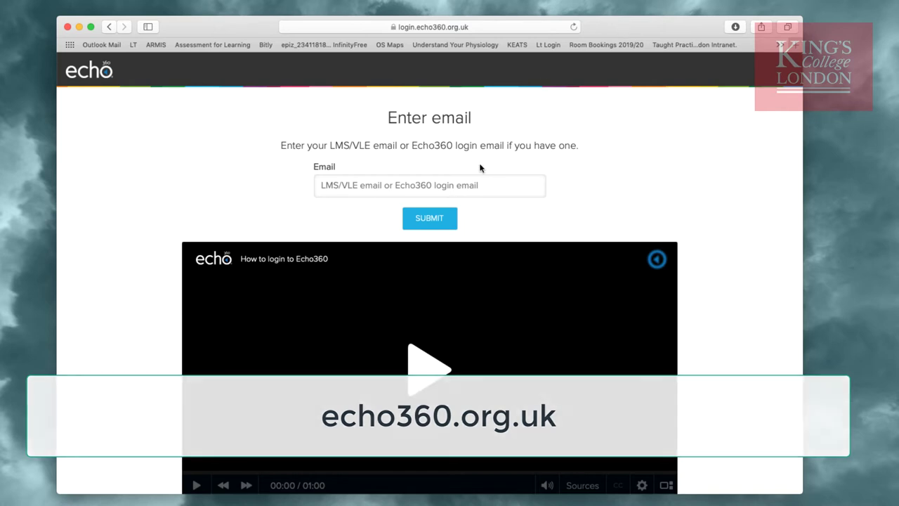
Sign in to Echo360 with the university email address under the Kings College London institution
{"action": "left_click", "coordinate": [480, 185]}
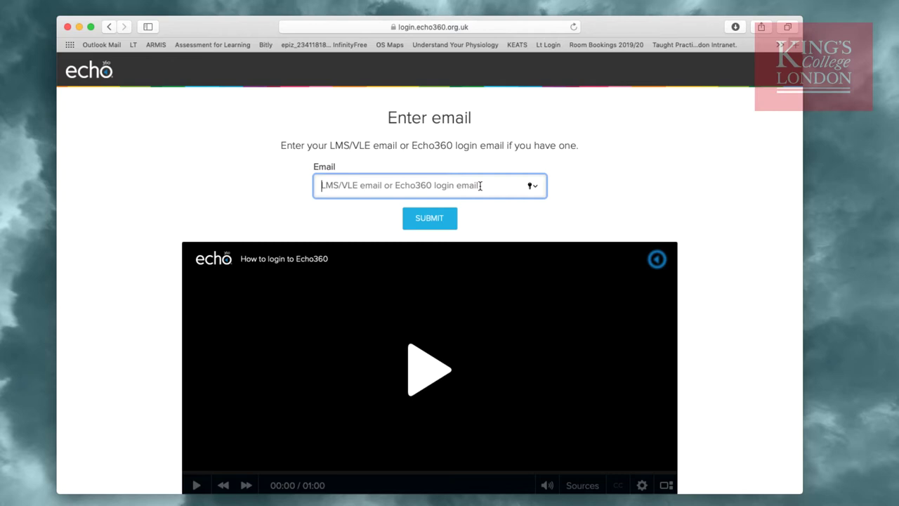
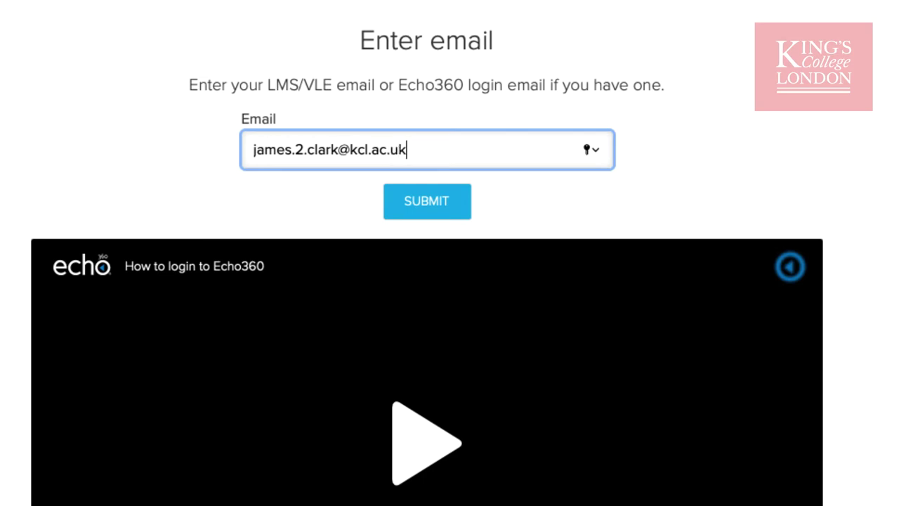
{"action": "left_click", "coordinate": [441, 215]}
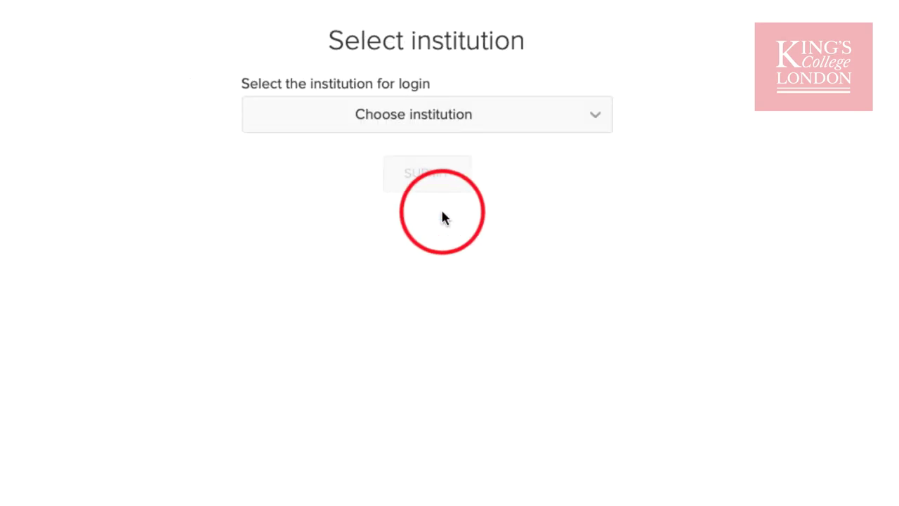
{"action": "left_click", "coordinate": [462, 120]}
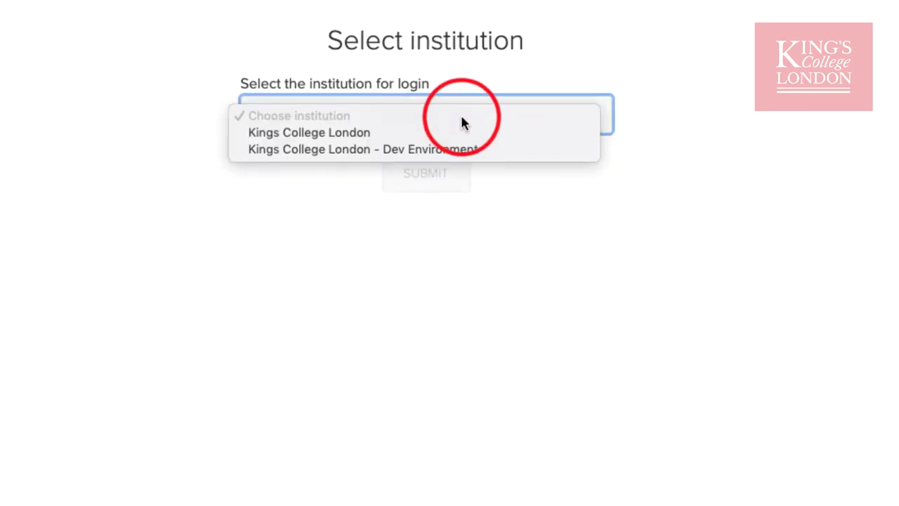
{"action": "left_click", "coordinate": [355, 137]}
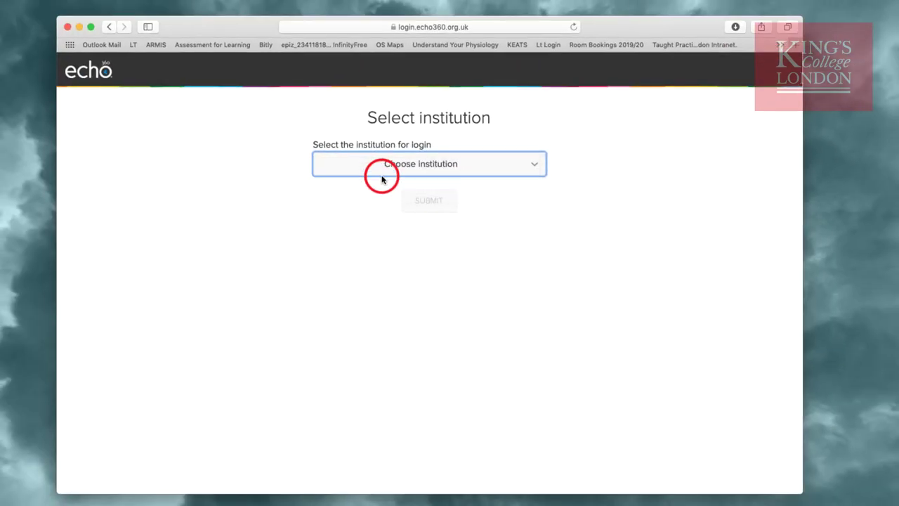
{"action": "left_click", "coordinate": [426, 202]}
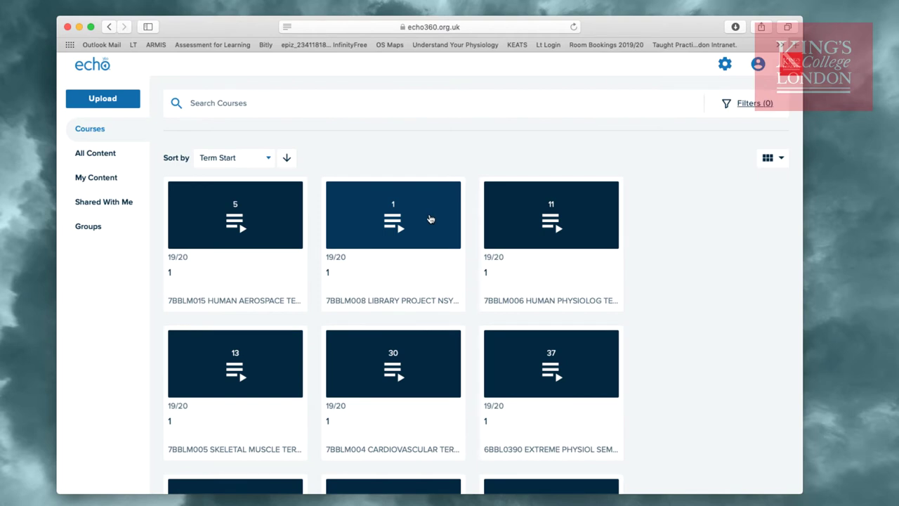
{"action": "scroll", "coordinate": [429, 211], "scroll_direction": "down", "scroll_amount": 6}
{"action": "scroll", "coordinate": [431, 219], "scroll_direction": "down", "scroll_amount": 6}
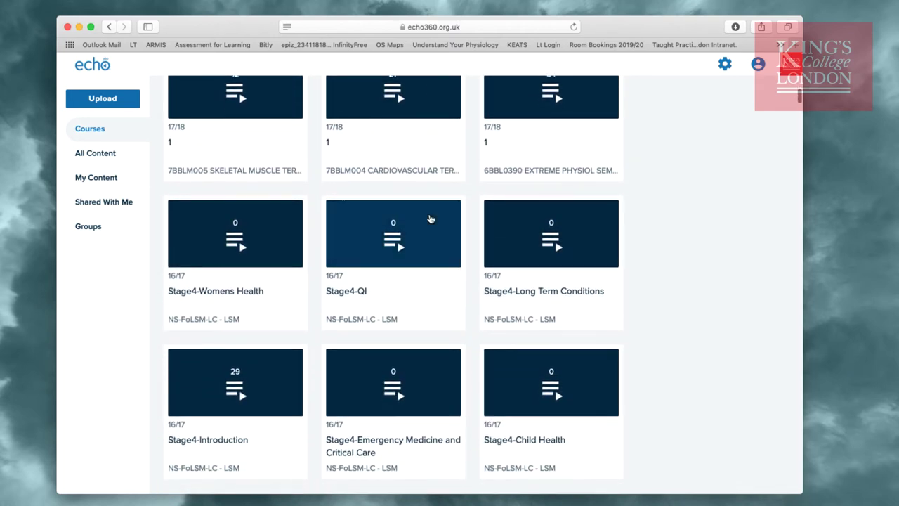
{"action": "scroll", "coordinate": [431, 219], "scroll_direction": "up", "scroll_amount": 12}
{"action": "scroll", "coordinate": [430, 219], "scroll_direction": "up", "scroll_amount": 1}
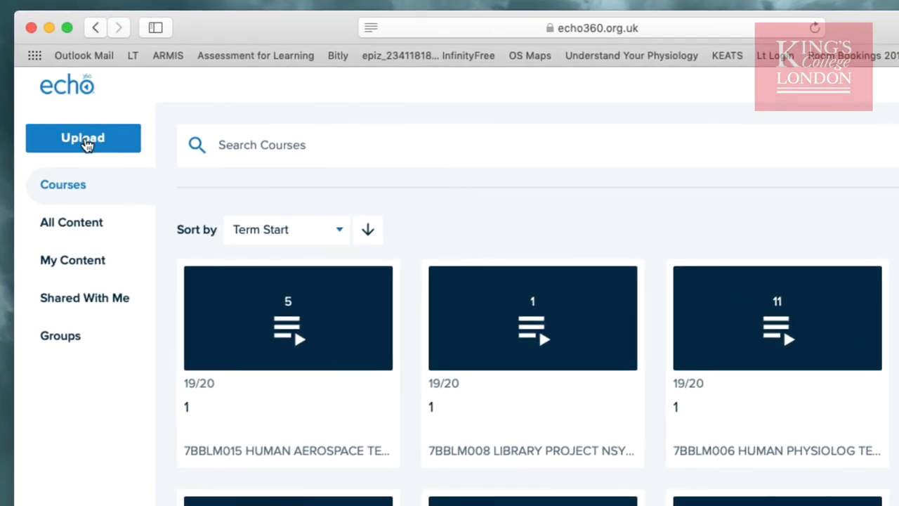
Select Test Lecture.mp4 from the Downloads folder as the Echo360 upload file
{"action": "left_click", "coordinate": [85, 141]}
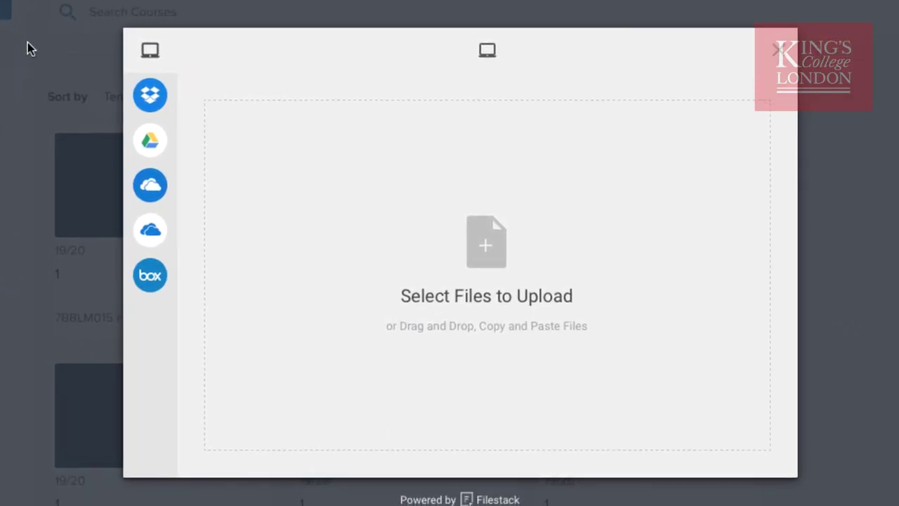
{"action": "mouse_move", "coordinate": [151, 63]}
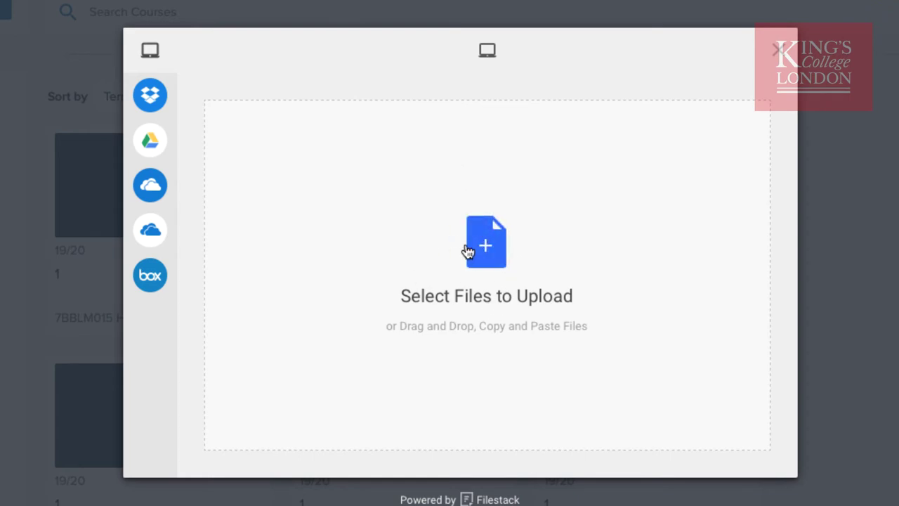
{"action": "left_click", "coordinate": [485, 246]}
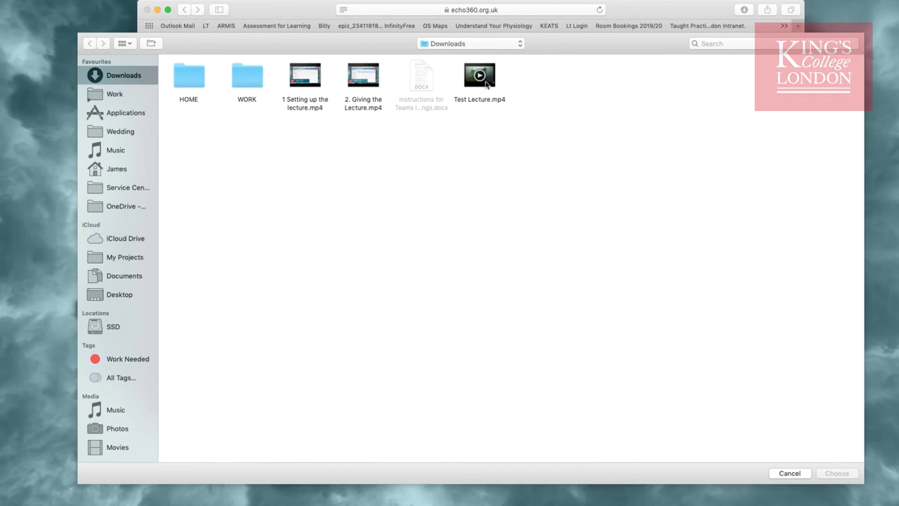
{"action": "left_click", "coordinate": [492, 84]}
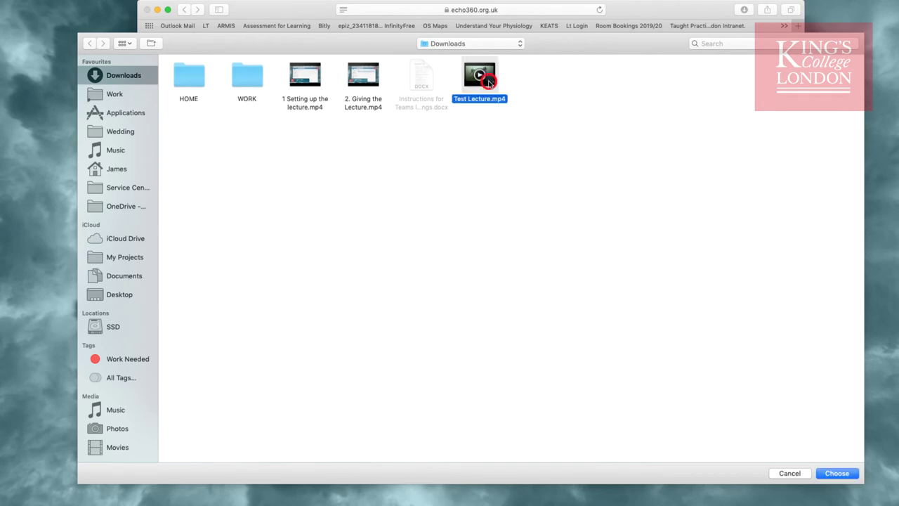
{"action": "left_click", "coordinate": [837, 475]}
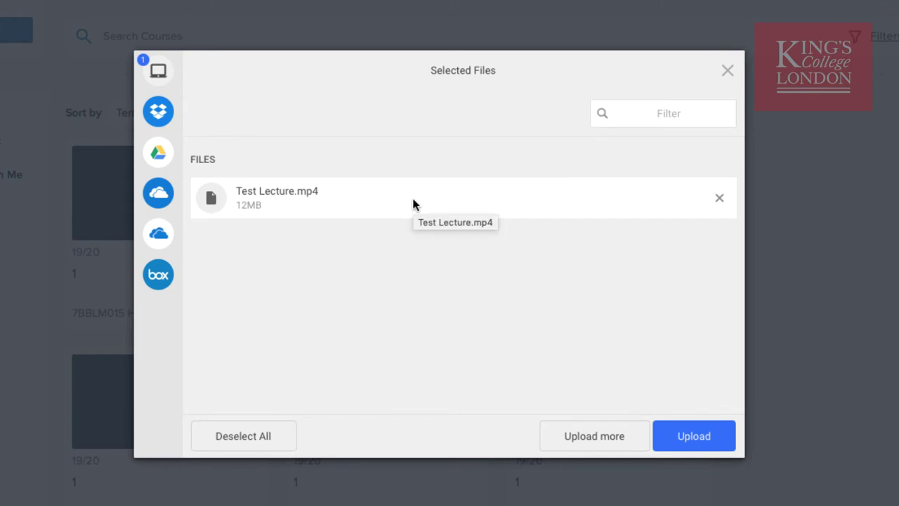
Upload Test Lecture.mp4 and dismiss the 'Files uploaded successfully' message
{"action": "left_click", "coordinate": [703, 437]}
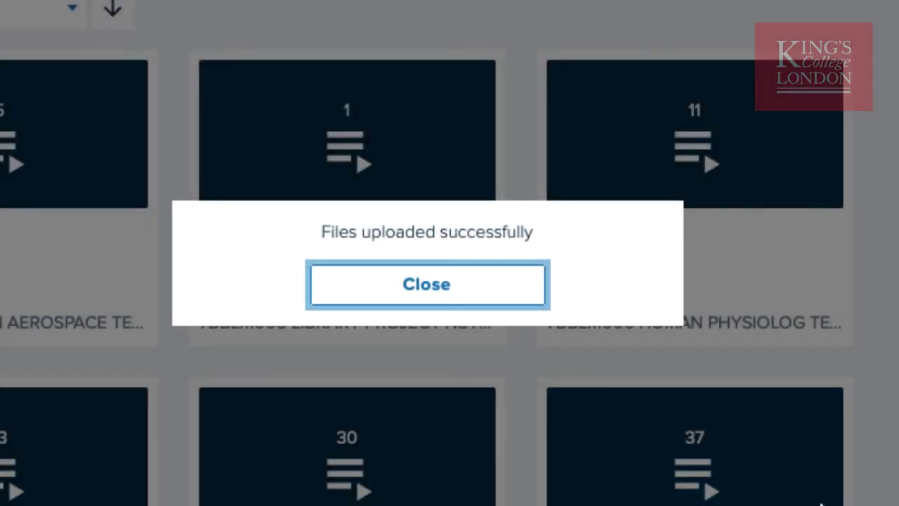
{"action": "left_click", "coordinate": [441, 289]}
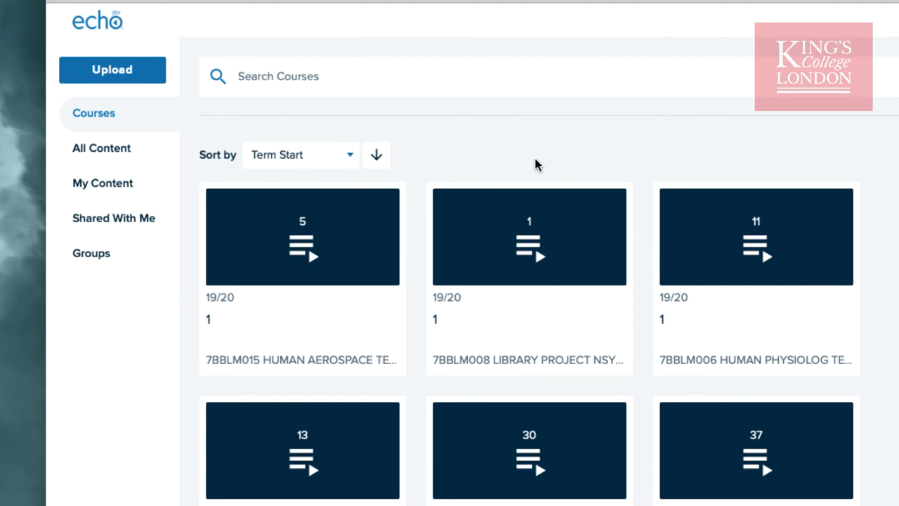
List All Content sorted by Date Created
{"action": "left_click", "coordinate": [90, 152]}
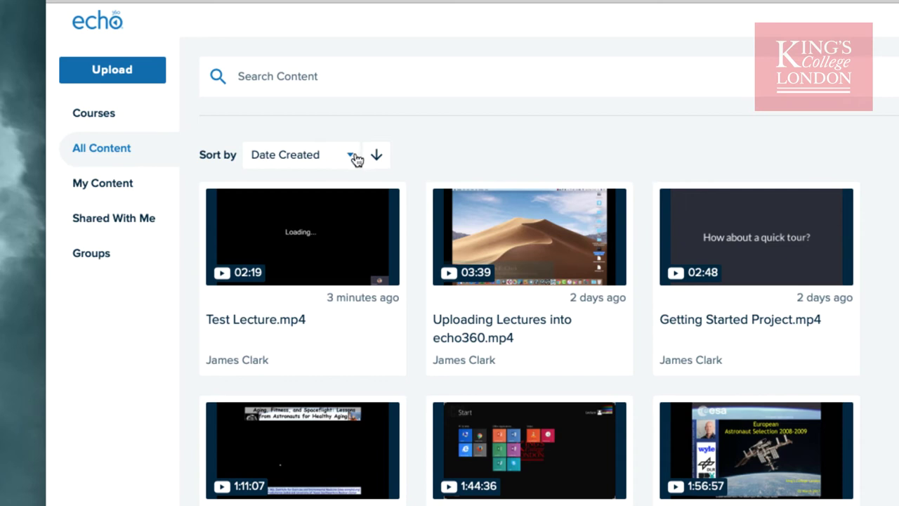
{"action": "left_click", "coordinate": [348, 158]}
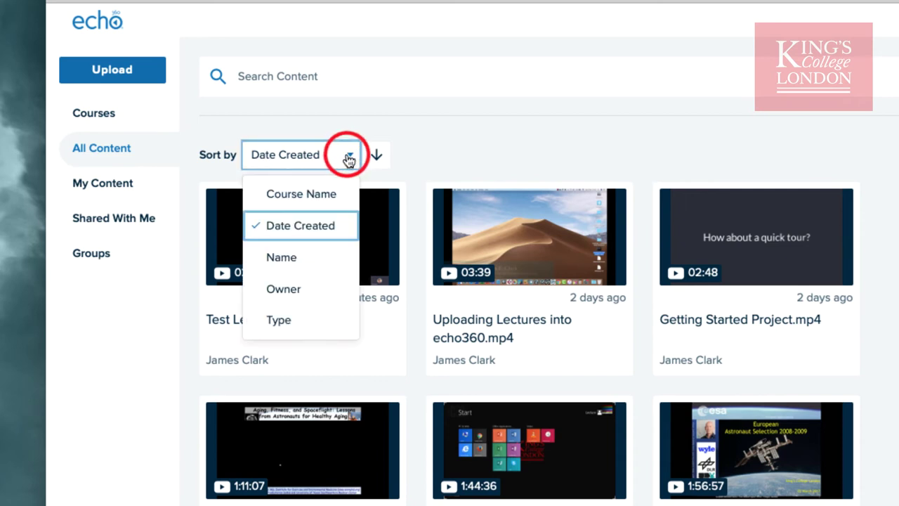
{"action": "left_click", "coordinate": [323, 226]}
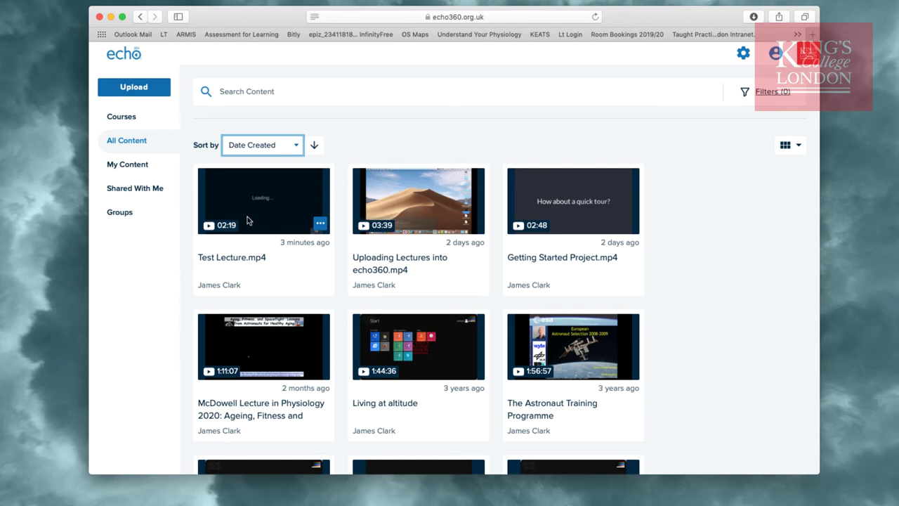
Open the Test Lecture.mp4 media page and scroll down to its Share Settings
{"action": "left_click", "coordinate": [247, 218]}
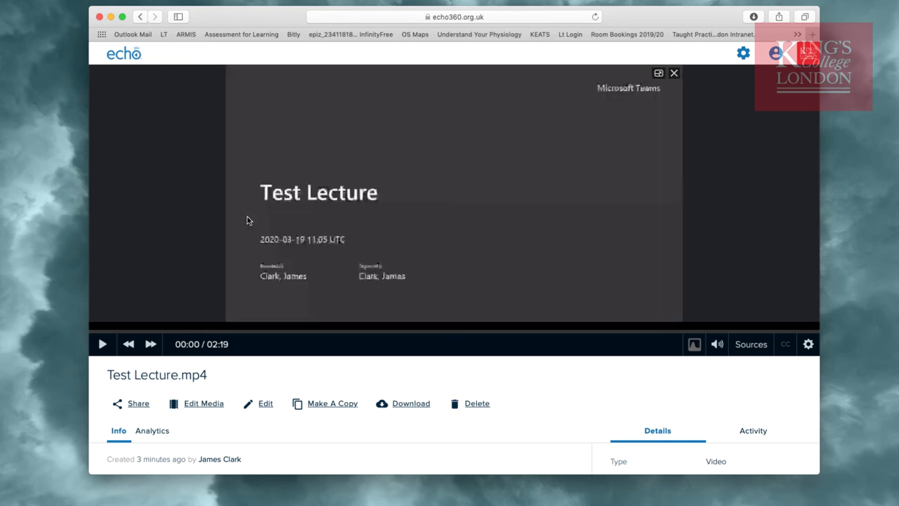
{"action": "scroll", "coordinate": [372, 241], "scroll_direction": "down", "scroll_amount": 5}
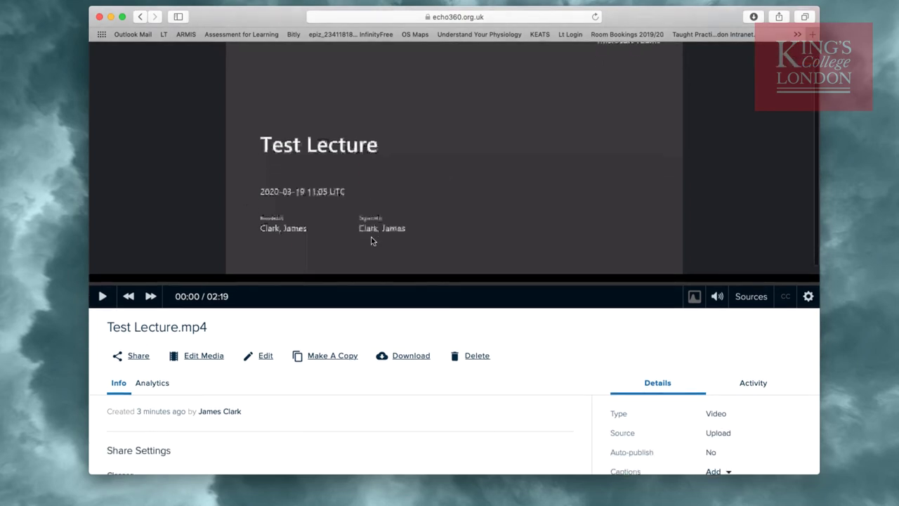
{"action": "scroll", "coordinate": [372, 241], "scroll_direction": "down", "scroll_amount": 3}
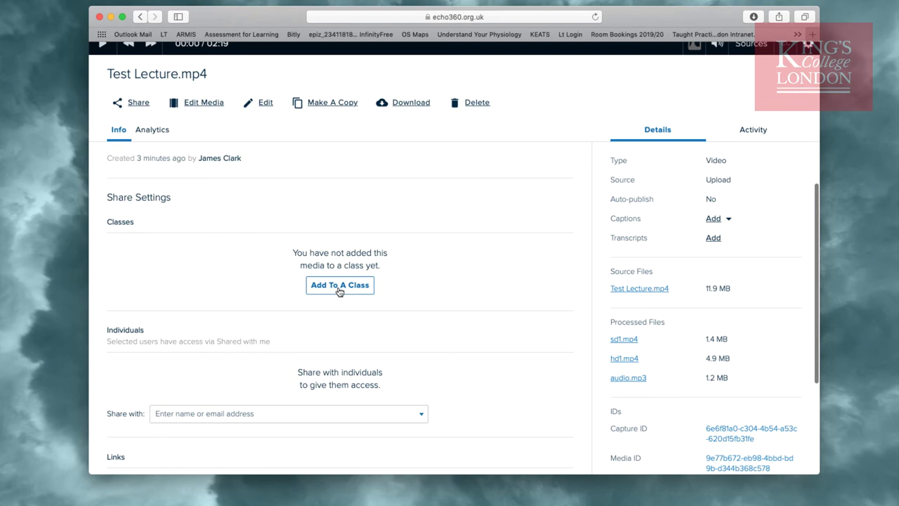
Add the lecture to class course 7BBLM006 HUMAN PHYSIOLOG TERM2 000001, term 19/20, section 1
{"action": "left_click", "coordinate": [342, 288]}
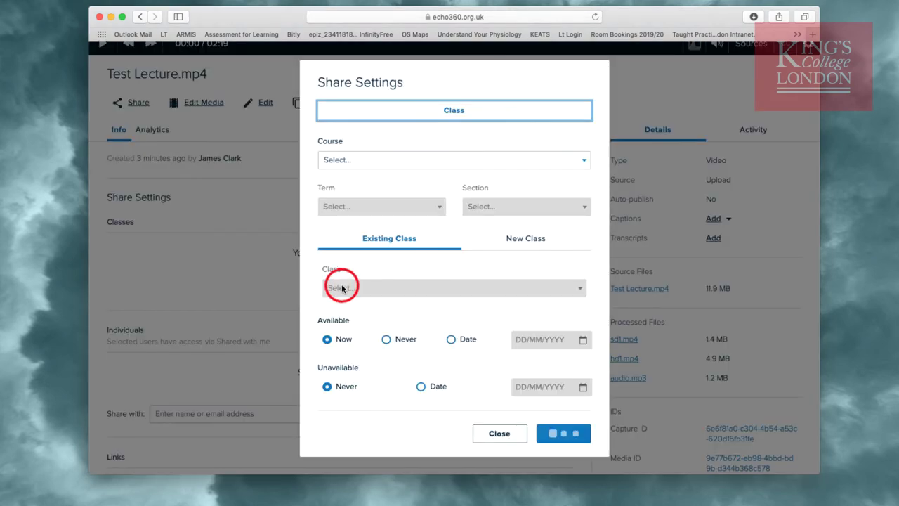
{"action": "left_click", "coordinate": [355, 162]}
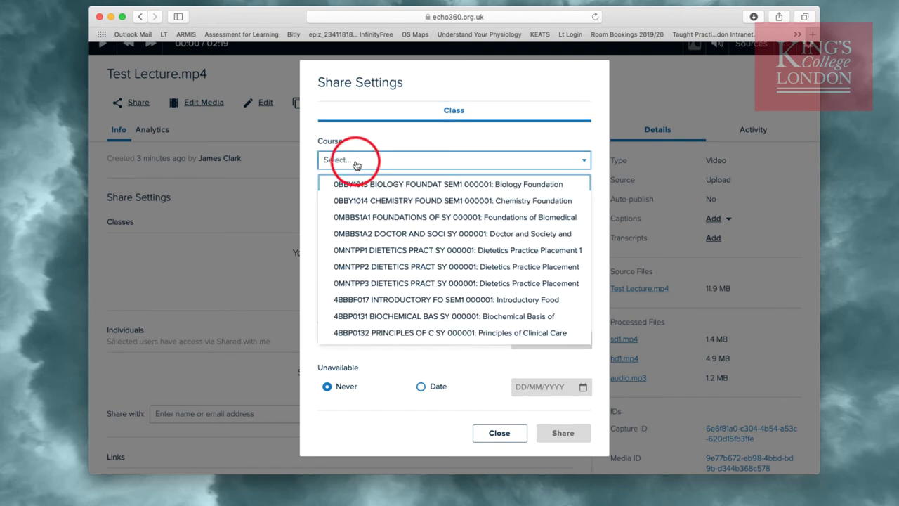
{"action": "type", "text": "7BBLM006"}
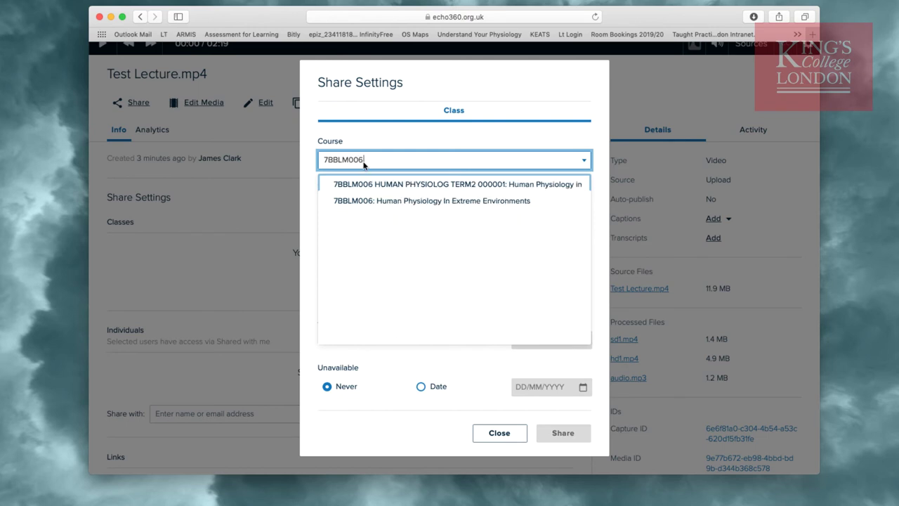
{"action": "left_click", "coordinate": [391, 184]}
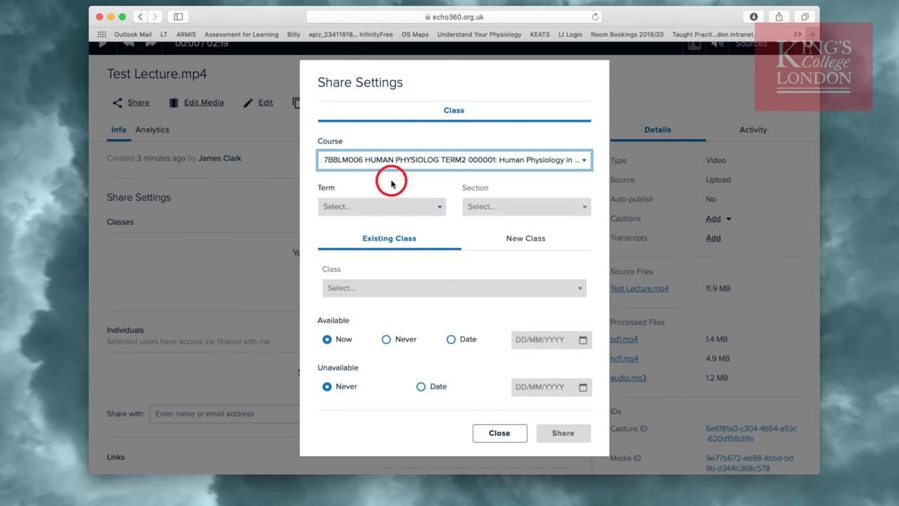
{"action": "left_click", "coordinate": [437, 207]}
{"action": "left_click", "coordinate": [400, 303]}
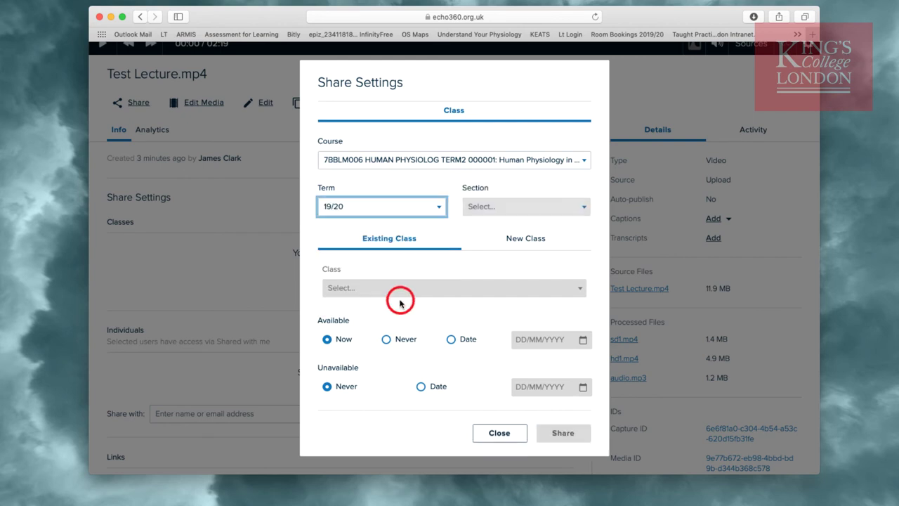
{"action": "left_click", "coordinate": [488, 208]}
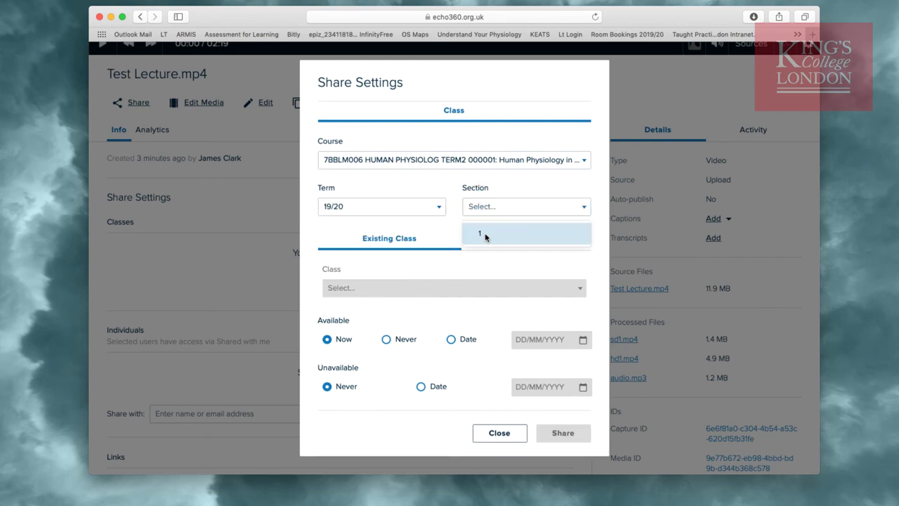
{"action": "left_click", "coordinate": [485, 234]}
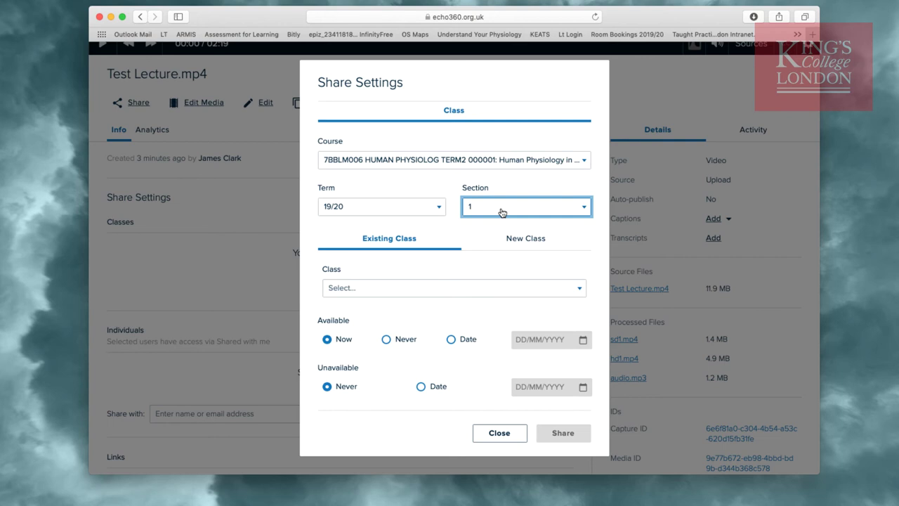
Create a new class named 'Test Lecture Tutorial' and share the lecture to it
{"action": "left_click", "coordinate": [511, 238]}
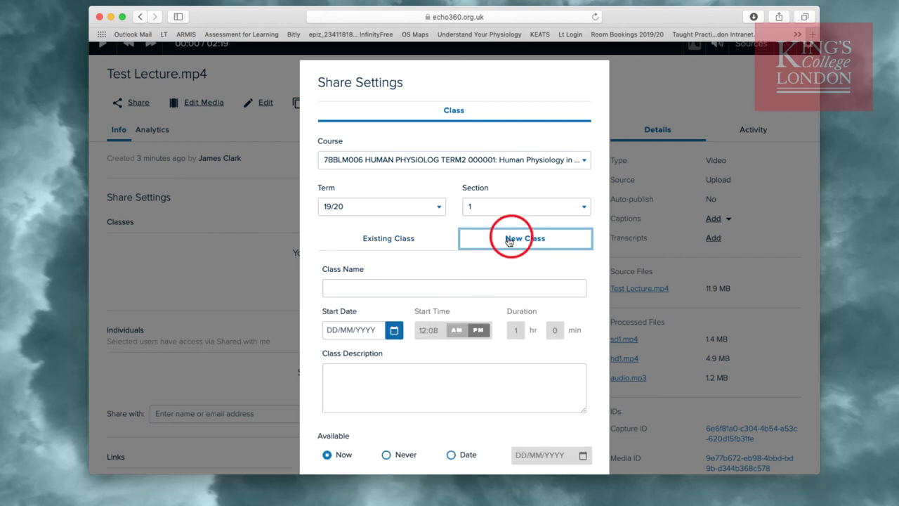
{"action": "left_click", "coordinate": [381, 289]}
{"action": "type", "text": "Te"}
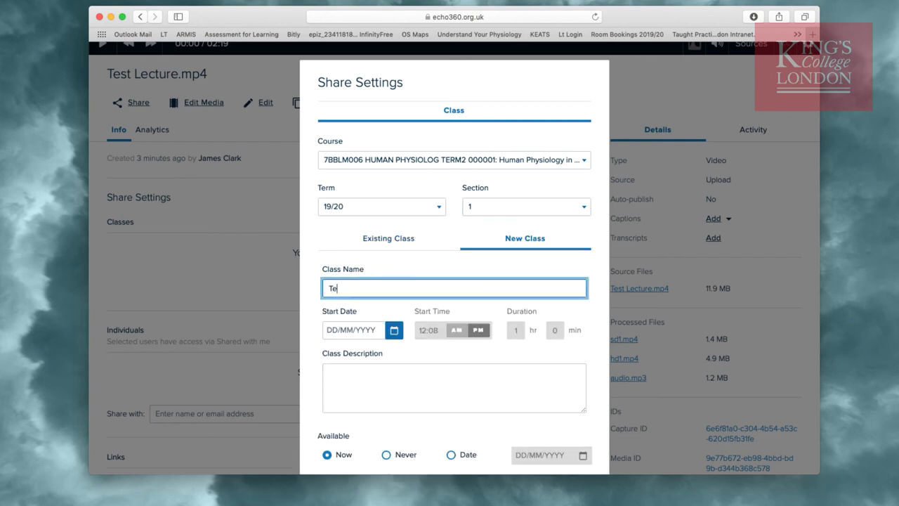
{"action": "type", "text": "st Lecture Tutorial"}
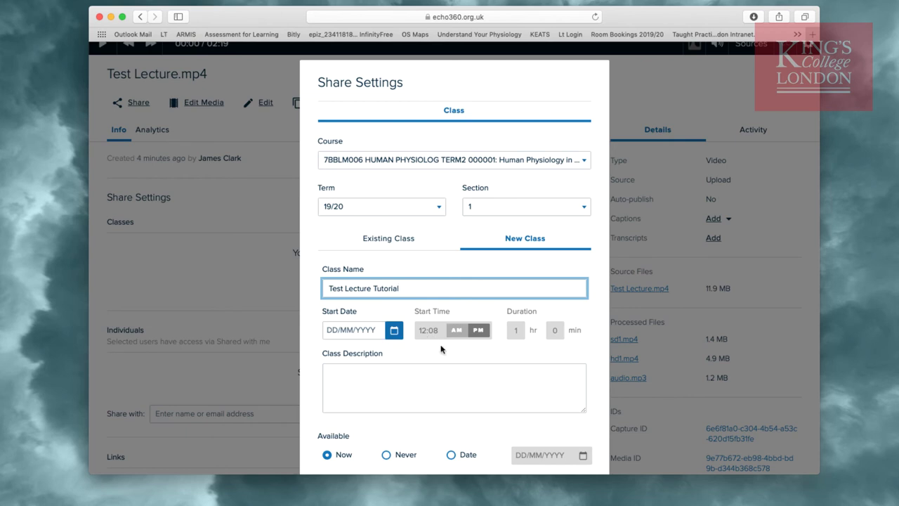
{"action": "scroll", "coordinate": [441, 349], "scroll_direction": "down", "scroll_amount": 3}
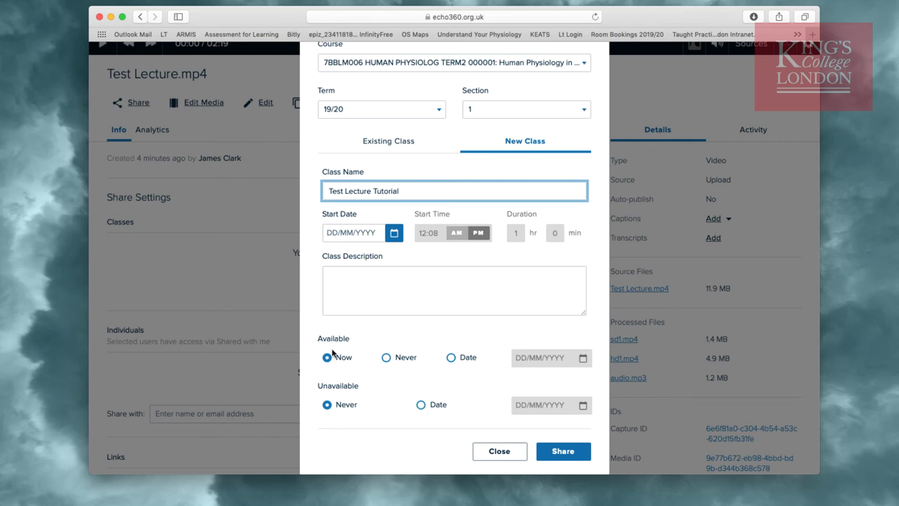
{"action": "scroll", "coordinate": [333, 354], "scroll_direction": "up", "scroll_amount": 3}
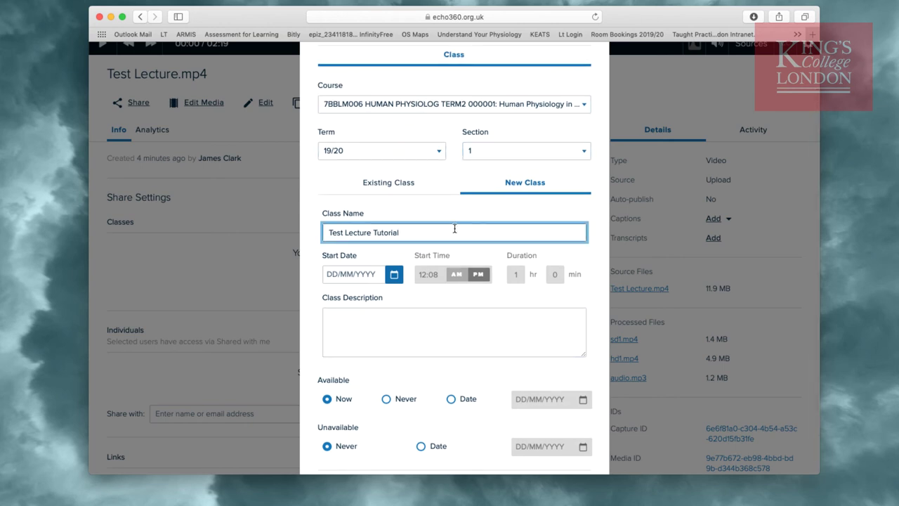
{"action": "scroll", "coordinate": [455, 239], "scroll_direction": "down", "scroll_amount": 3}
{"action": "left_click", "coordinate": [566, 452]}
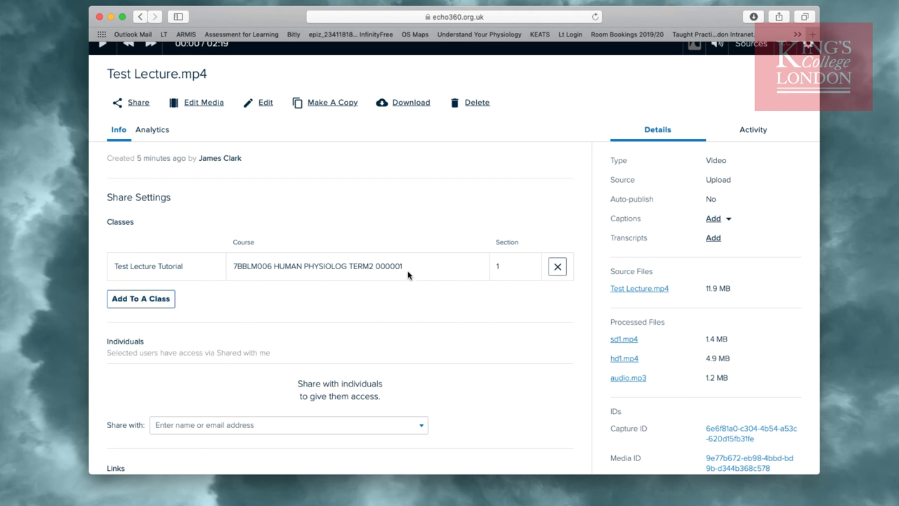
Log out of Echo360 from the profile menu, returning to the KEATS 7BBLM006 course page
{"action": "scroll", "coordinate": [407, 274], "scroll_direction": "up", "scroll_amount": 5}
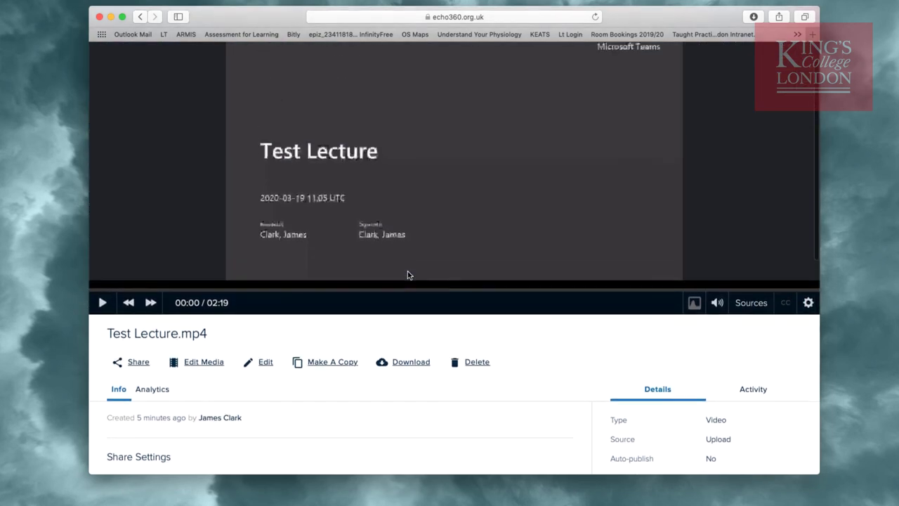
{"action": "scroll", "coordinate": [407, 274], "scroll_direction": "up", "scroll_amount": 1}
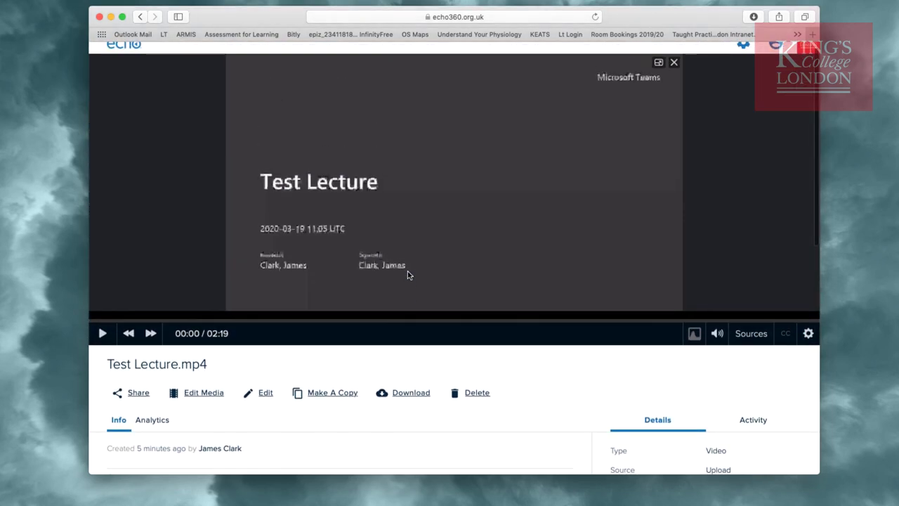
{"action": "scroll", "coordinate": [407, 275], "scroll_direction": "up", "scroll_amount": 1}
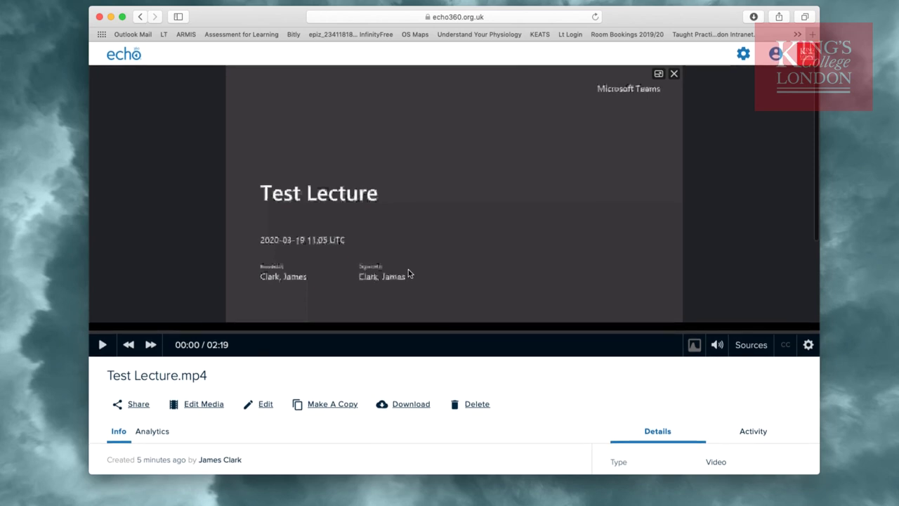
{"action": "left_click", "coordinate": [774, 54]}
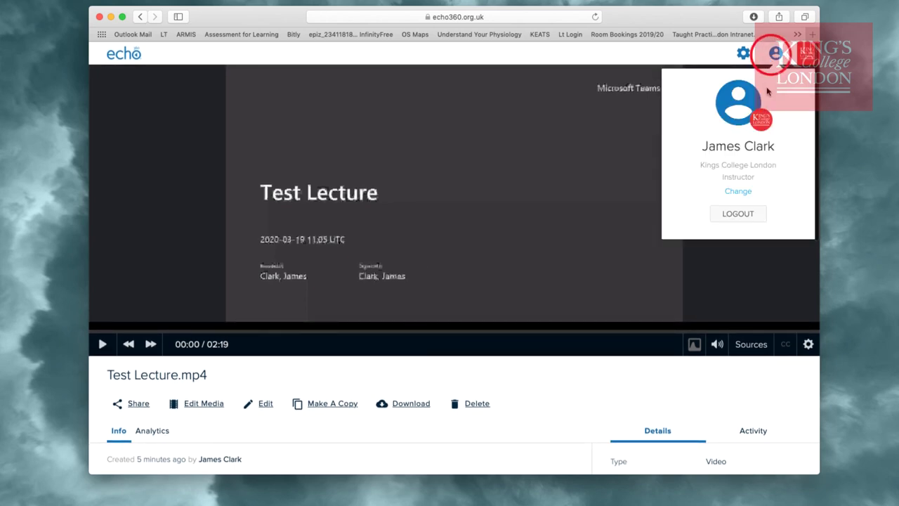
{"action": "left_click", "coordinate": [738, 217]}
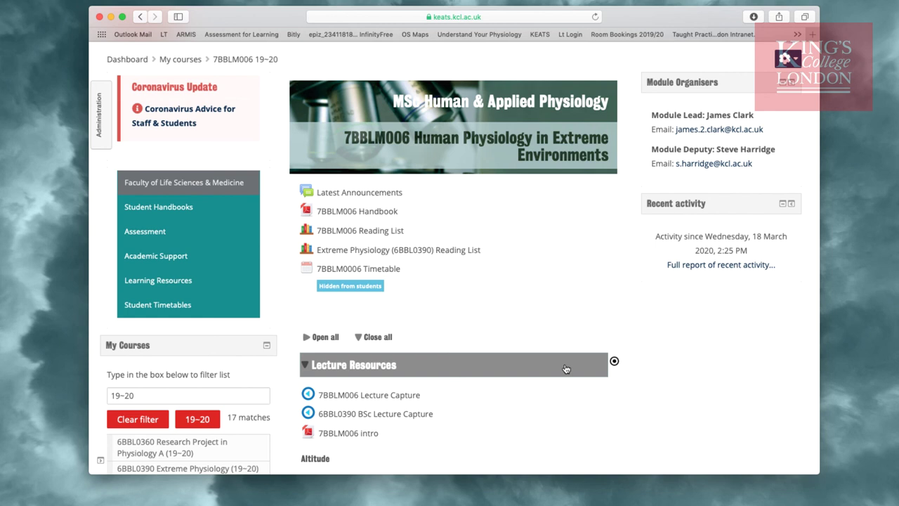
Follow the '7BBLM006 Lecture Capture' link under Lecture Resources to Echo360's class list
{"action": "left_click", "coordinate": [349, 397]}
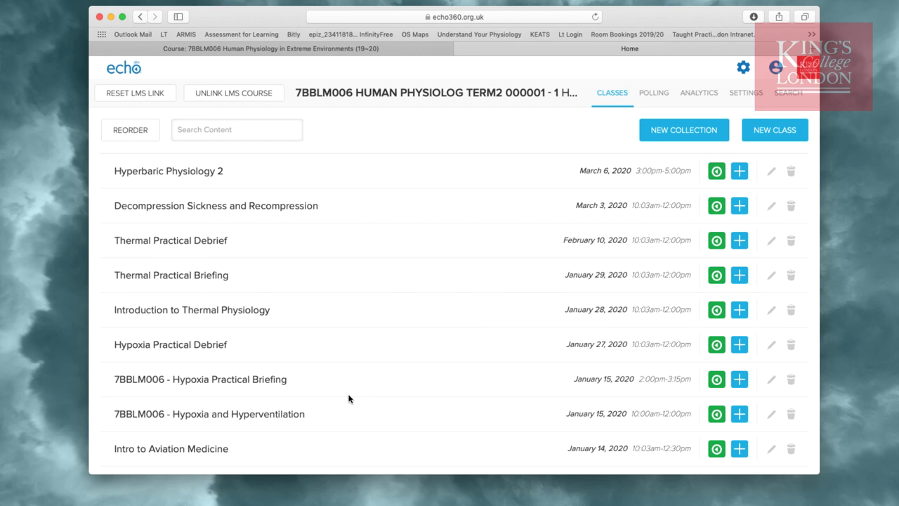
{"action": "scroll", "coordinate": [349, 398], "scroll_direction": "down", "scroll_amount": 3}
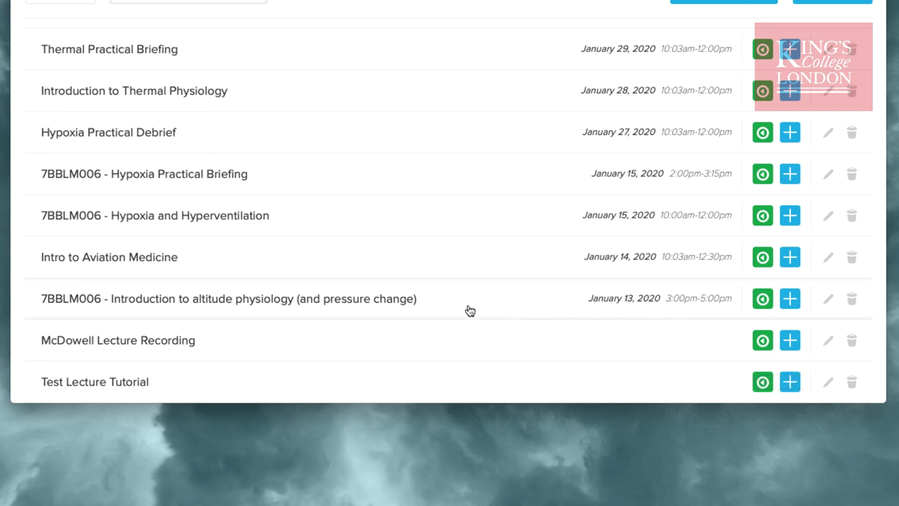
{"action": "scroll", "coordinate": [468, 309], "scroll_direction": "up", "scroll_amount": 3}
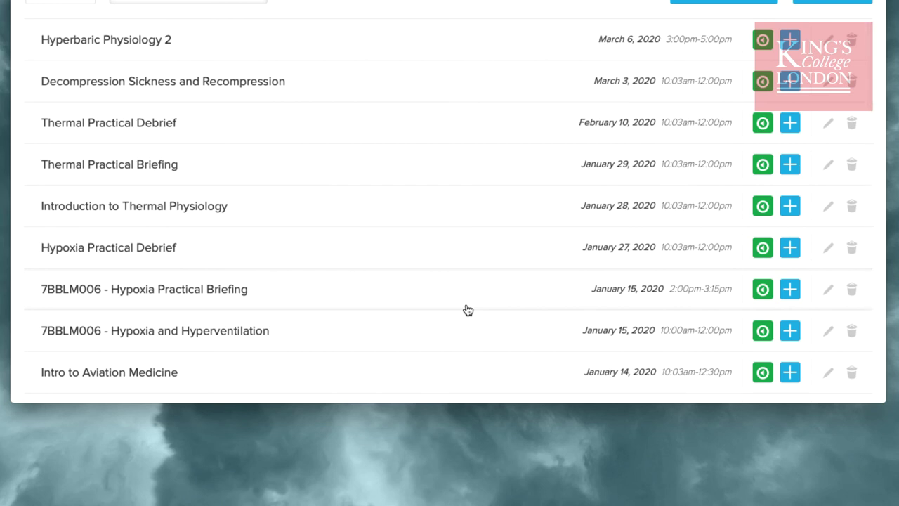